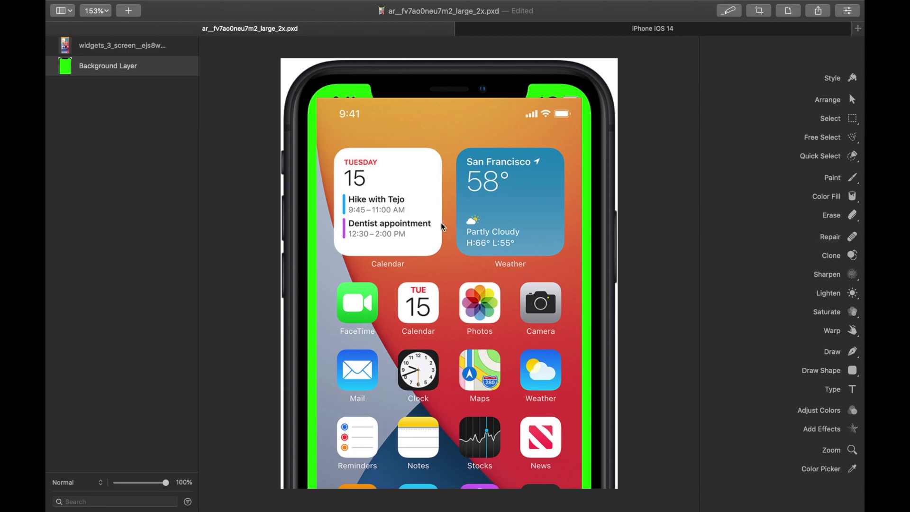
Step: Check the separate iPhone iOS 14 document, then return to the phone mockup document
drag(137, 66, 114, 42)
click(615, 29)
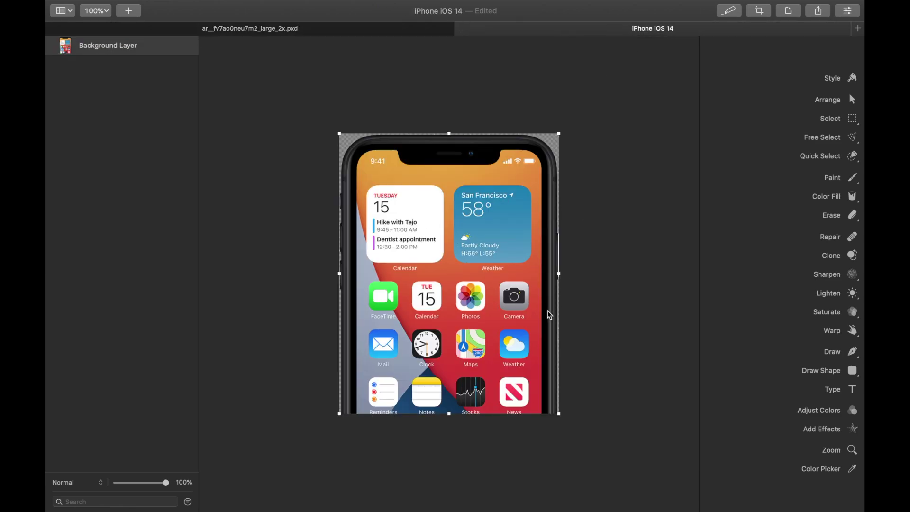
click(355, 30)
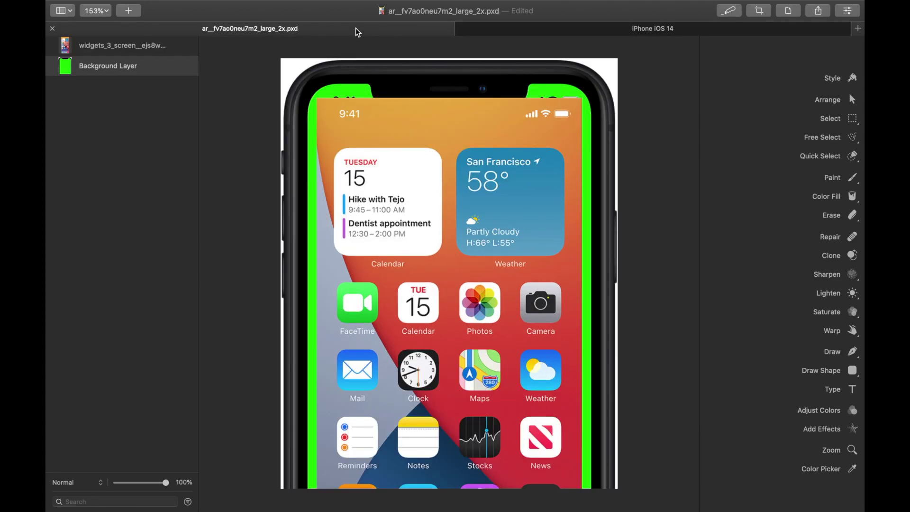
Step: Scale up the home-screen image and shift it down until it covers the green screen
click(444, 261)
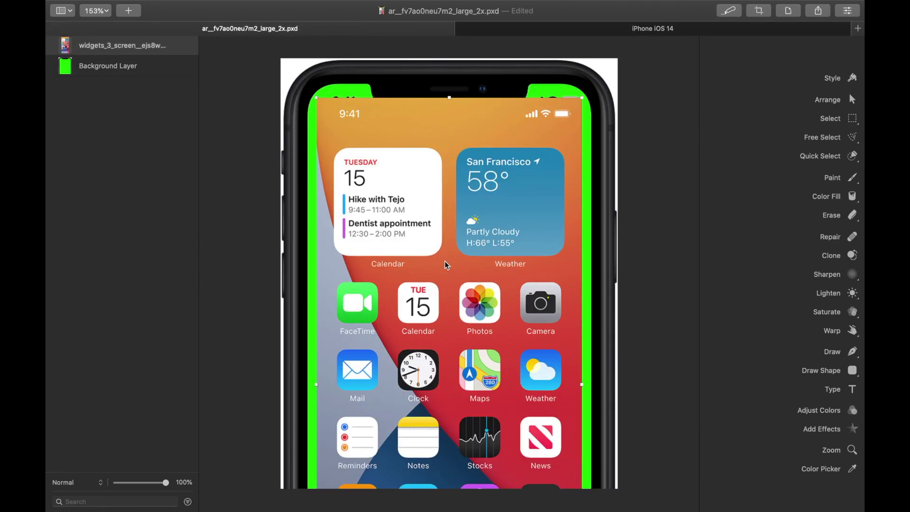
drag(583, 97, 611, 83)
drag(522, 113, 516, 126)
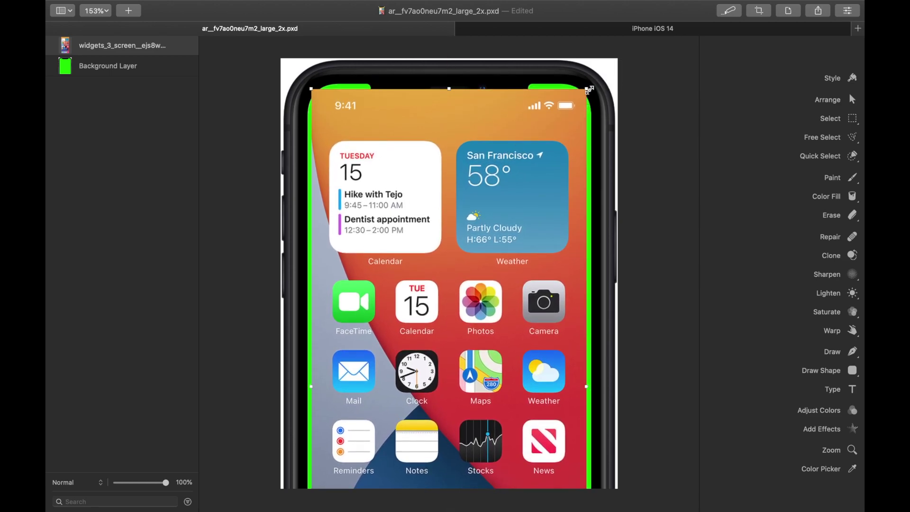
drag(585, 90, 593, 81)
mouse_move(490, 117)
mouse_down()
mouse_move(487, 160)
mouse_move(485, 132)
mouse_up()
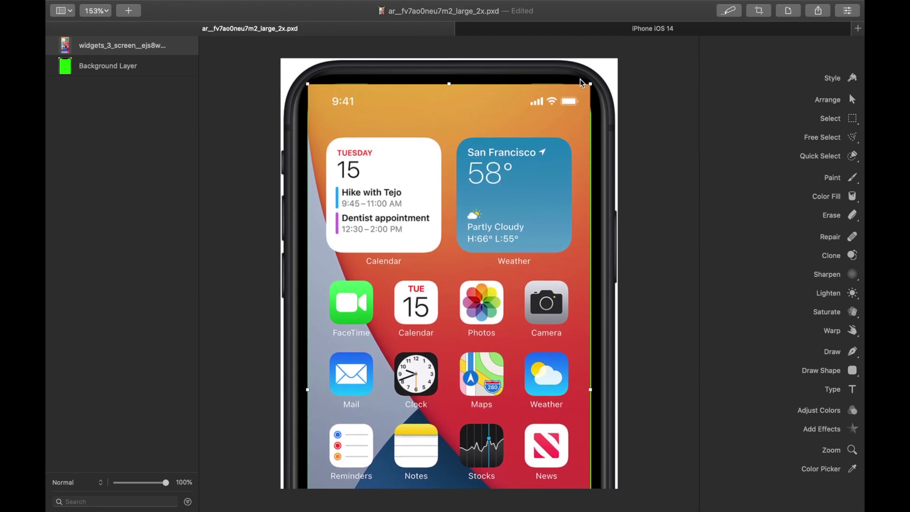
drag(484, 122, 474, 141)
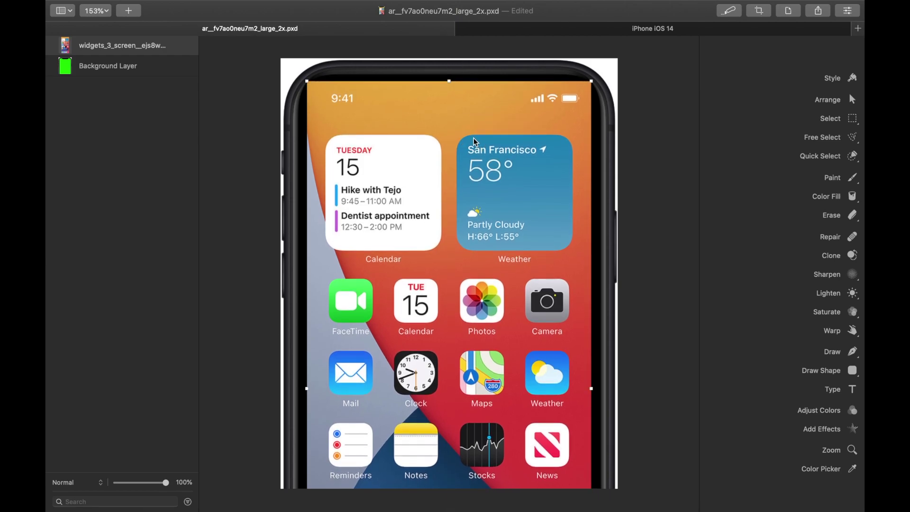
click(127, 68)
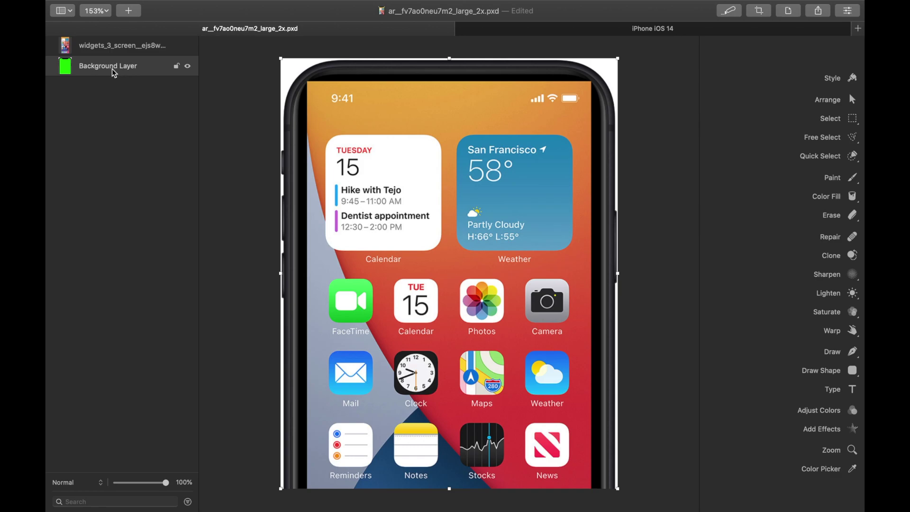
Step: Move the green mockup layer above the home-screen image and set a 28% Quick Select brush
click(112, 69)
drag(112, 69, 114, 48)
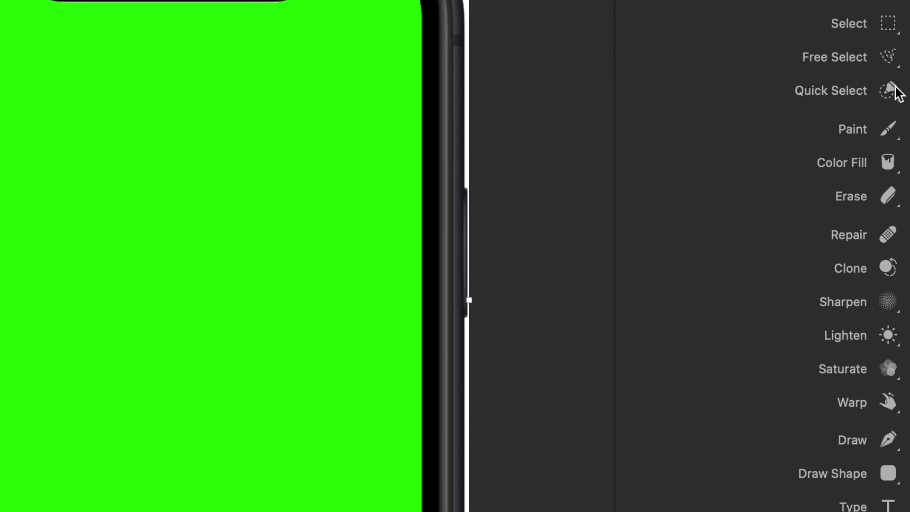
click(871, 97)
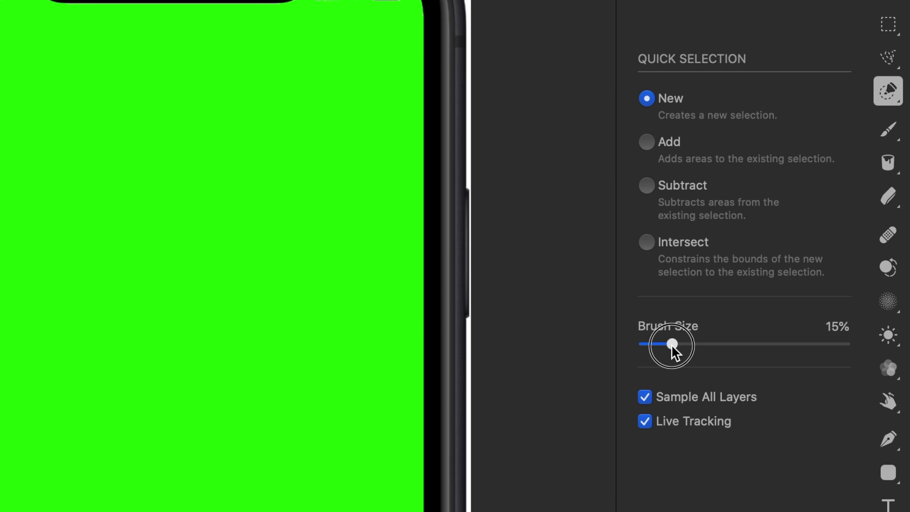
drag(672, 345, 699, 345)
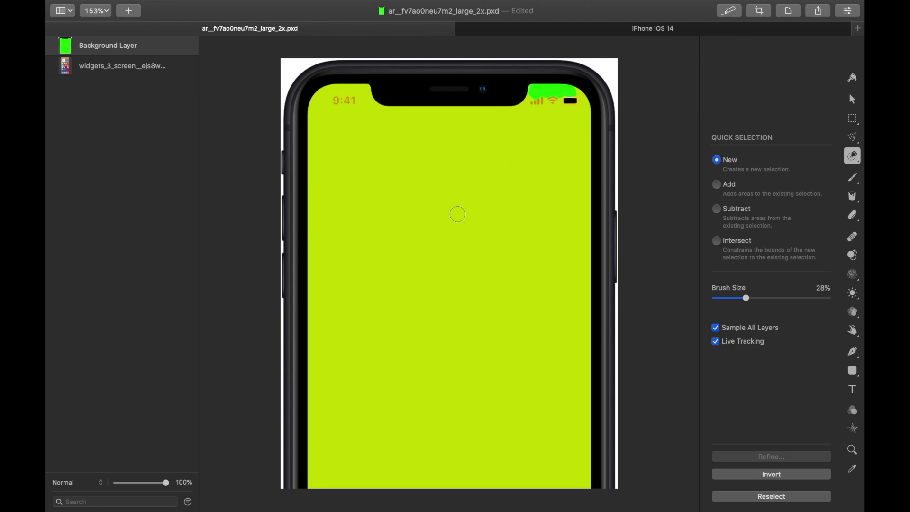
Step: Quick-select the mockup's green screen area and delete it to reveal the home screen
click(457, 214)
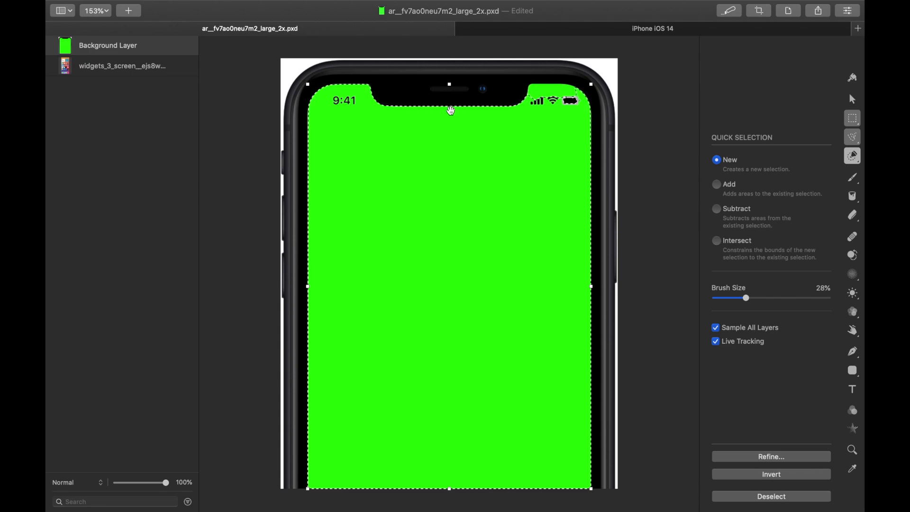
key(Delete)
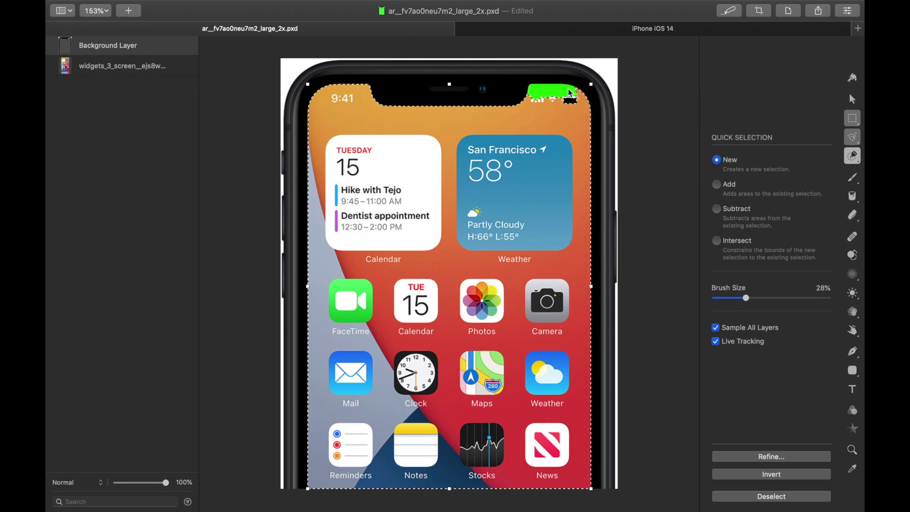
Step: Zoom in and delete the leftover green patch near the battery icon
scroll(569, 89, up, 5)
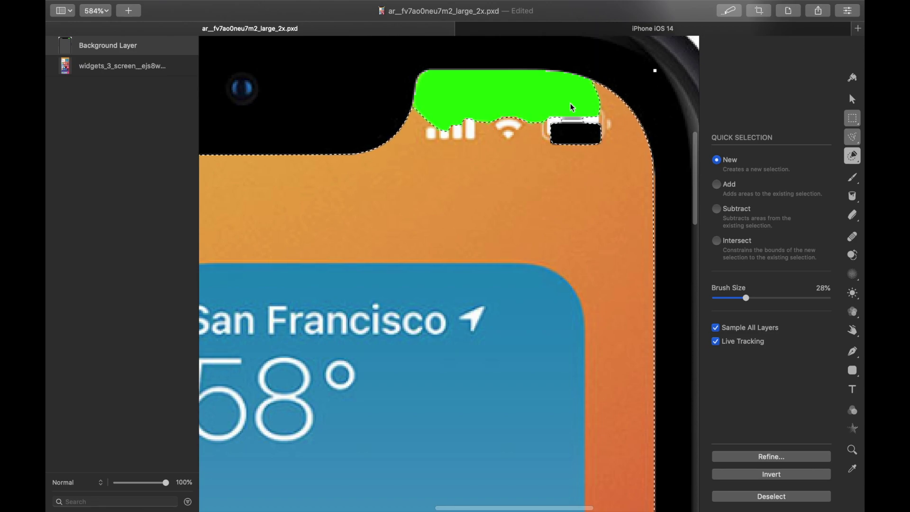
drag(570, 105, 529, 102)
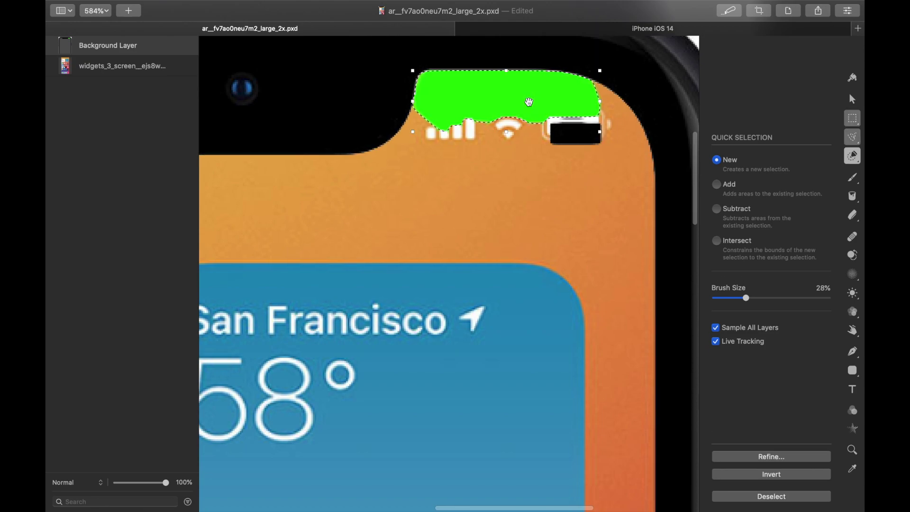
key(Delete)
Step: Select the black patch and orange corner over the battery, then deselect and zoom out
drag(571, 133, 545, 142)
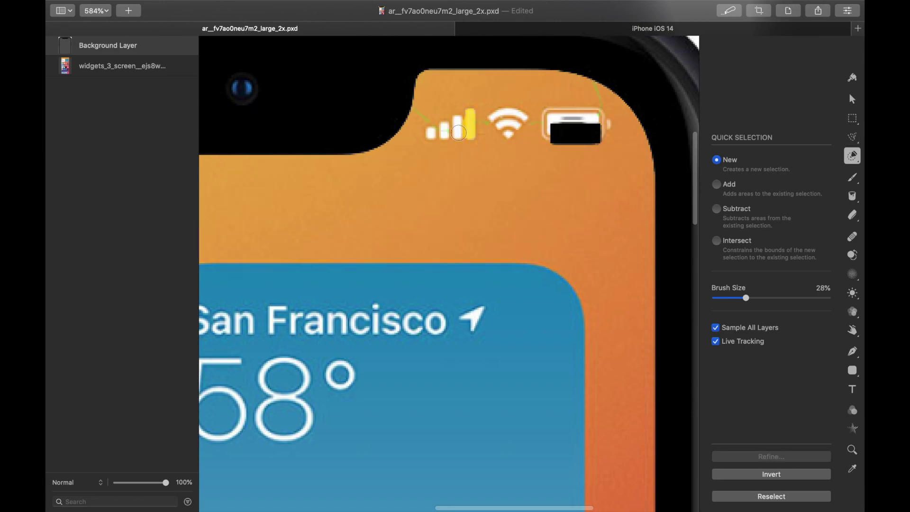
drag(427, 123, 421, 117)
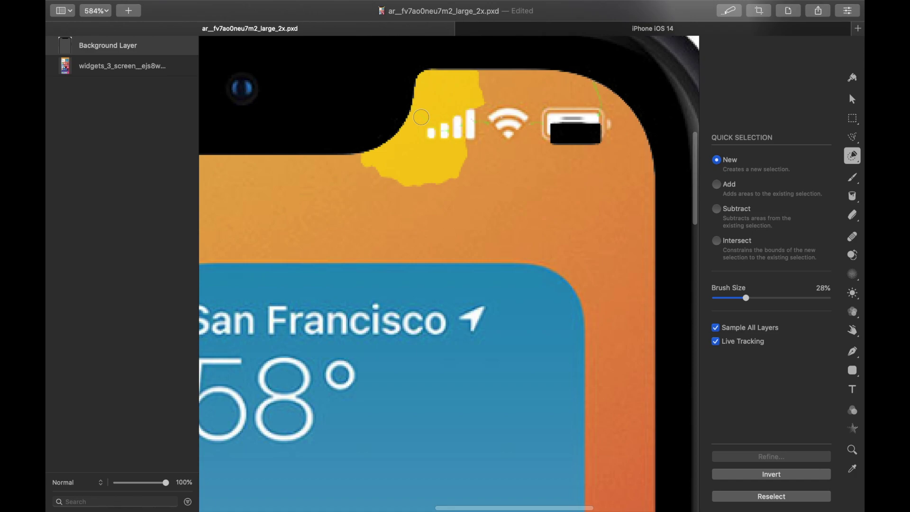
click(563, 130)
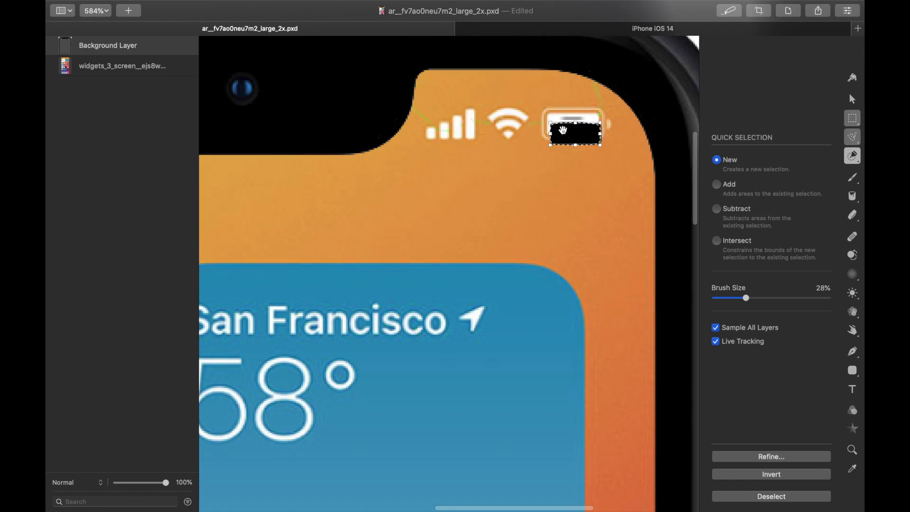
click(597, 95)
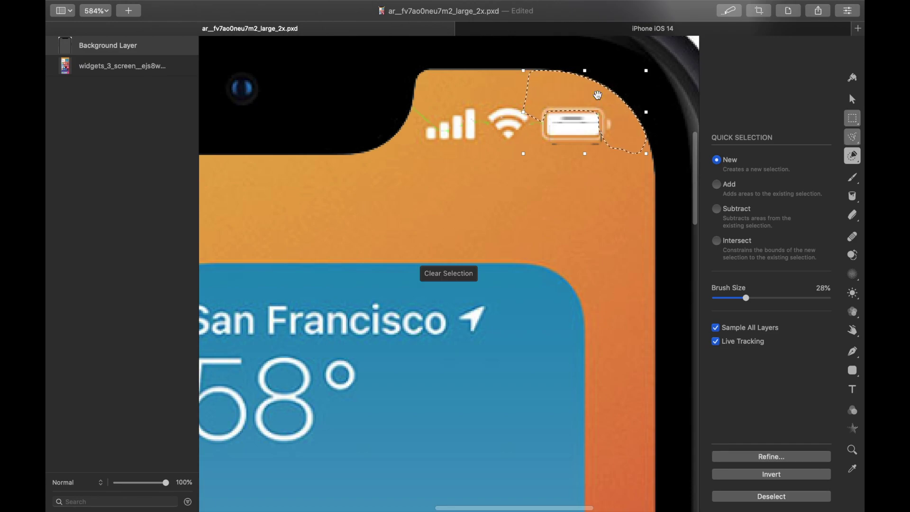
click(431, 122)
scroll(520, 130, down, 5)
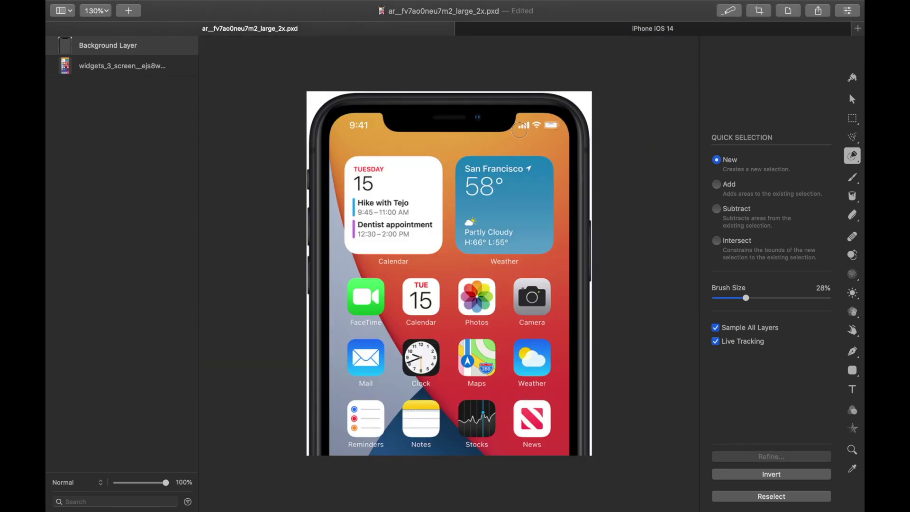
Step: Select the white top-left and top-right corners outside the phone
mouse_move(520, 130)
mouse_down()
mouse_move(427, 96)
mouse_move(318, 100)
mouse_up()
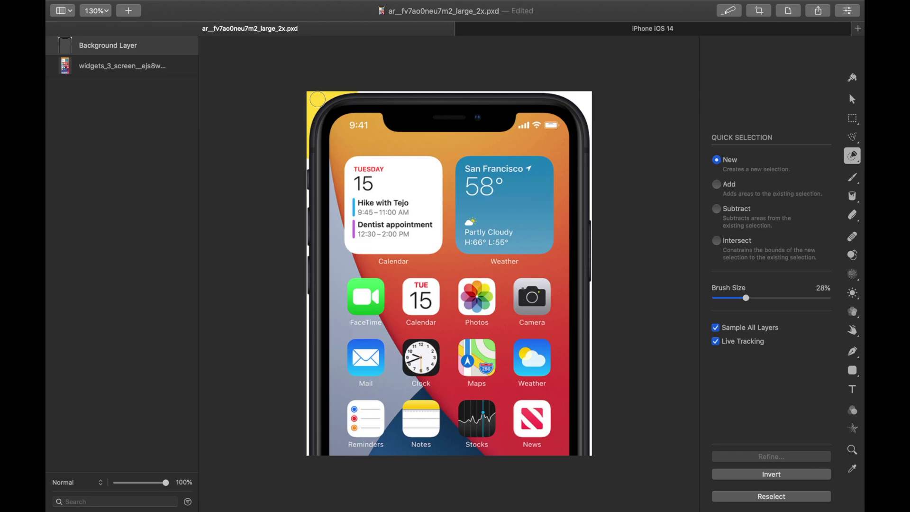
drag(317, 99, 319, 99)
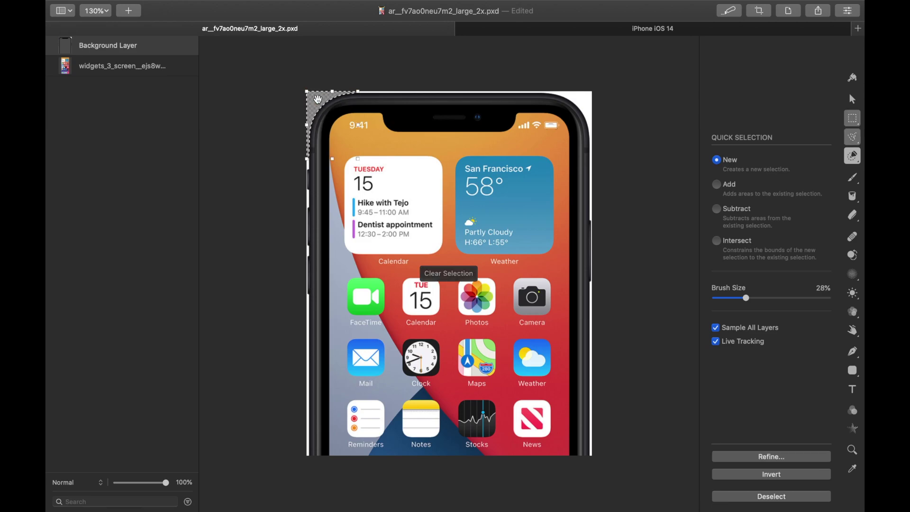
drag(580, 97, 583, 99)
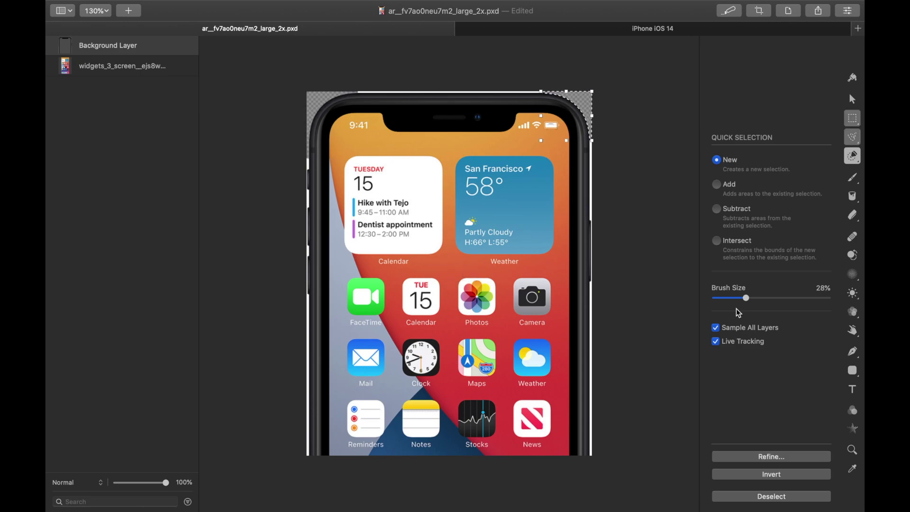
Step: Reduce the brush to 11%, zoom in, and select the thin white strip along the top edge
drag(746, 298, 727, 298)
scroll(483, 145, up, 10)
scroll(482, 145, up, 5)
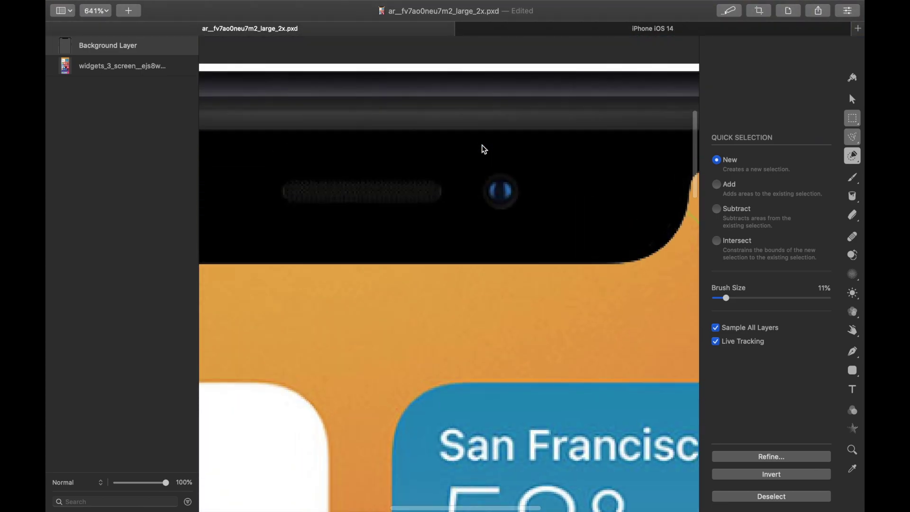
click(465, 151)
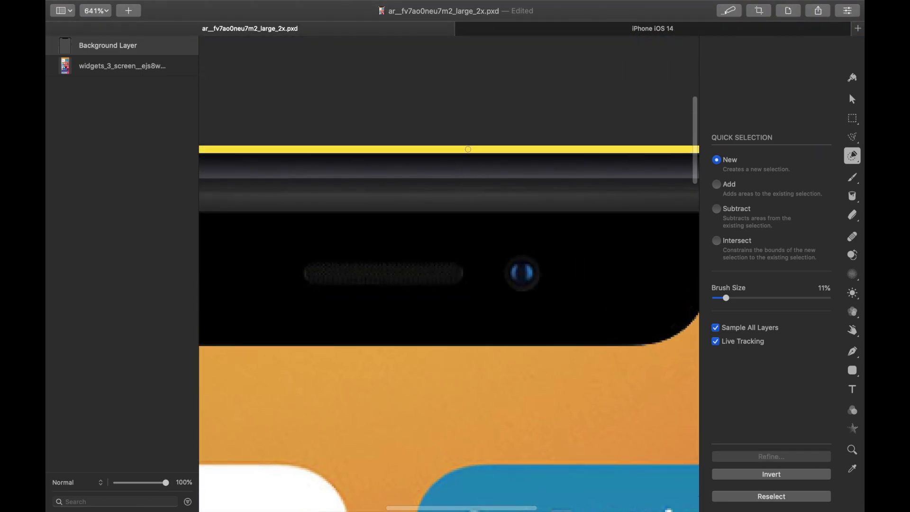